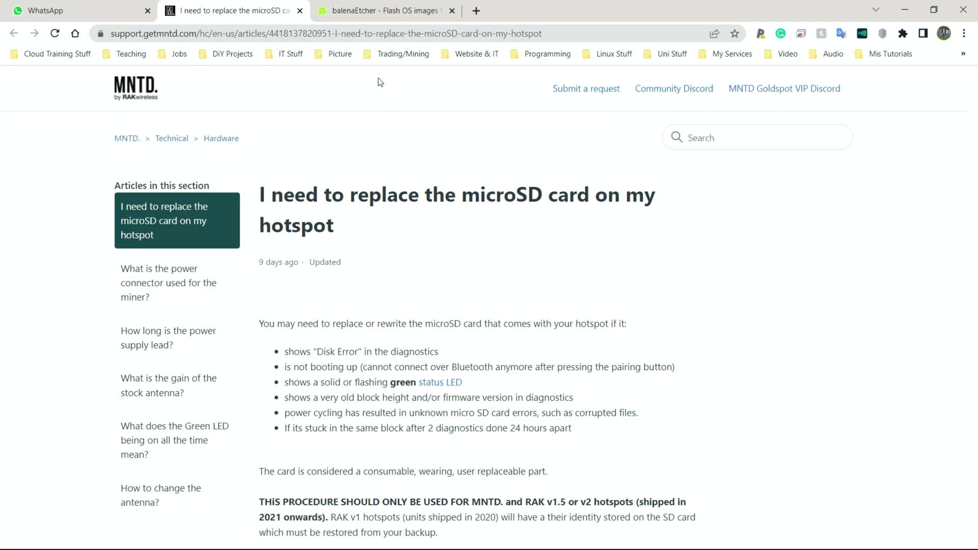
Download MNTD_2022_03_15_0.img.zip from the step 1 link in the microSD replacement article
click(383, 10)
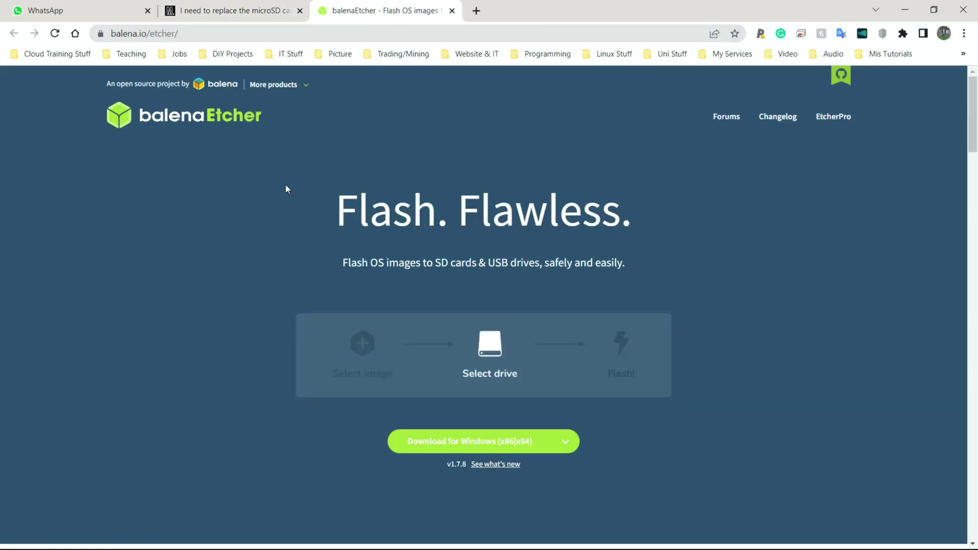
click(197, 10)
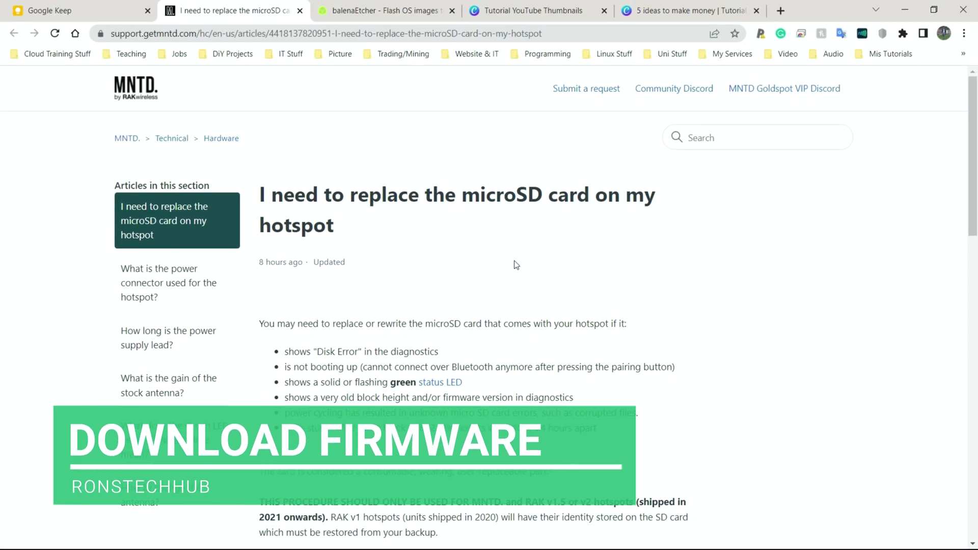
scroll(516, 264, down, 2)
scroll(399, 265, down, 1)
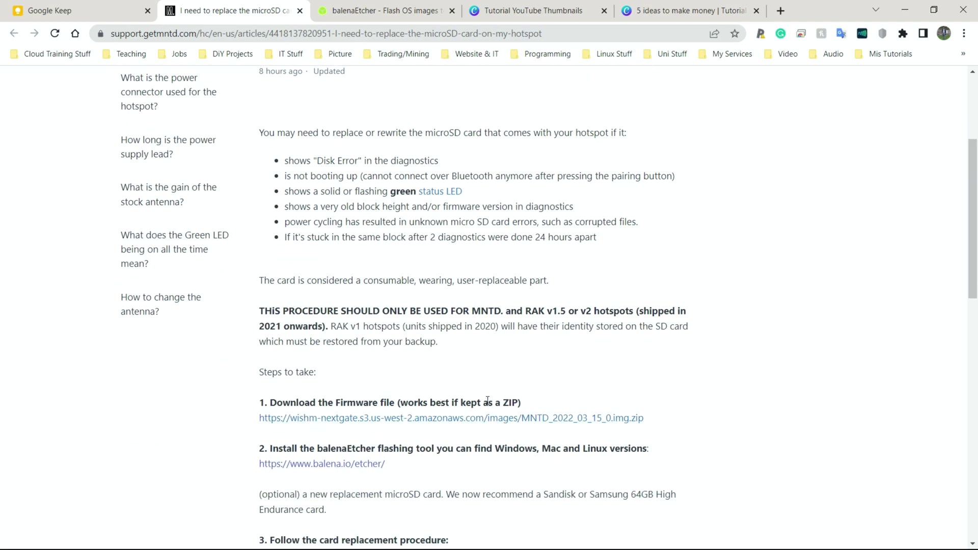
click(304, 422)
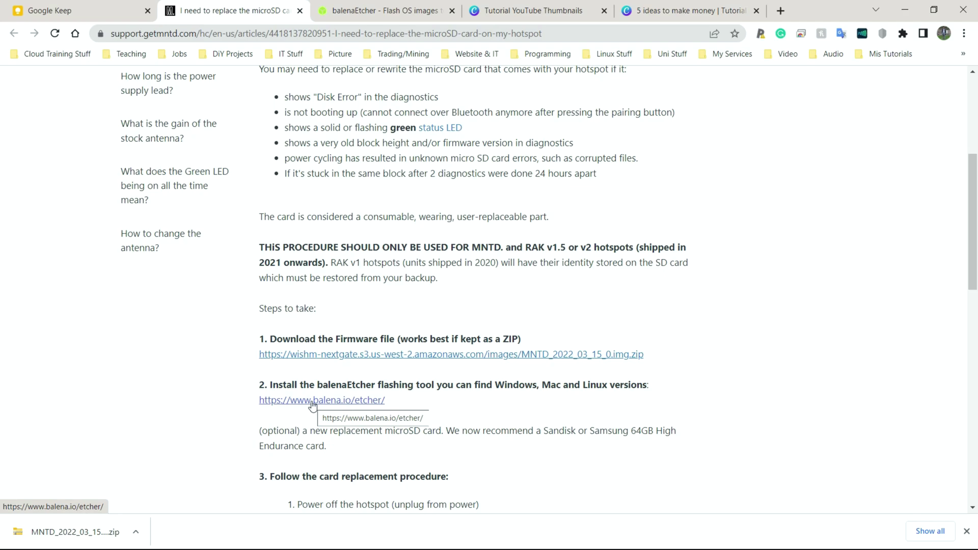
Download the balenaEtcher 1.7.8 Windows installer from balena.io/etcher and run balenaEtcher-Setup.exe
click(352, 10)
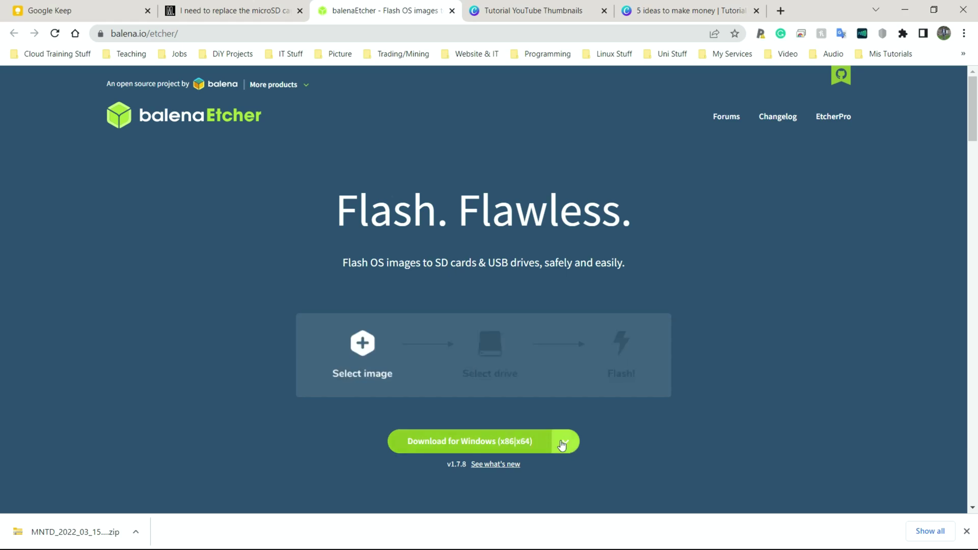
click(519, 443)
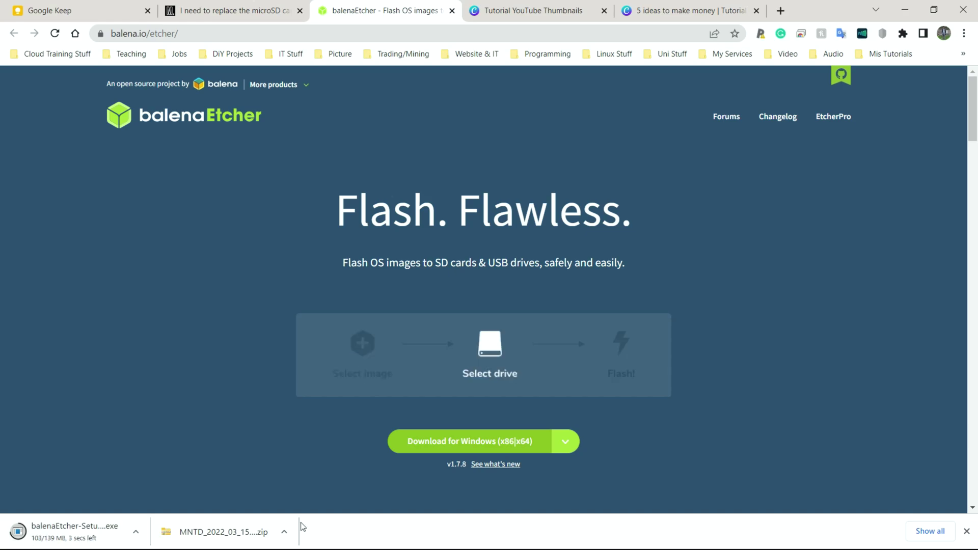
click(566, 441)
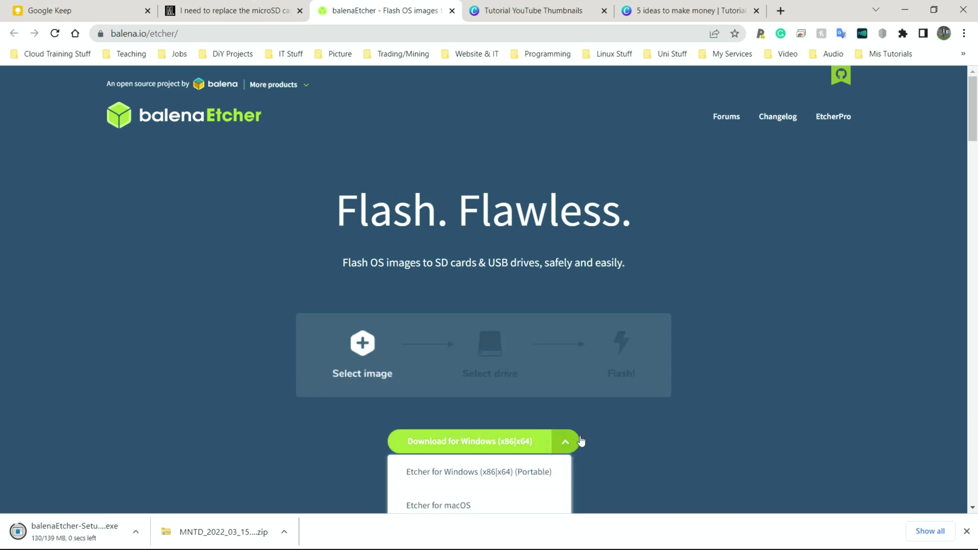
scroll(588, 422, down, 3)
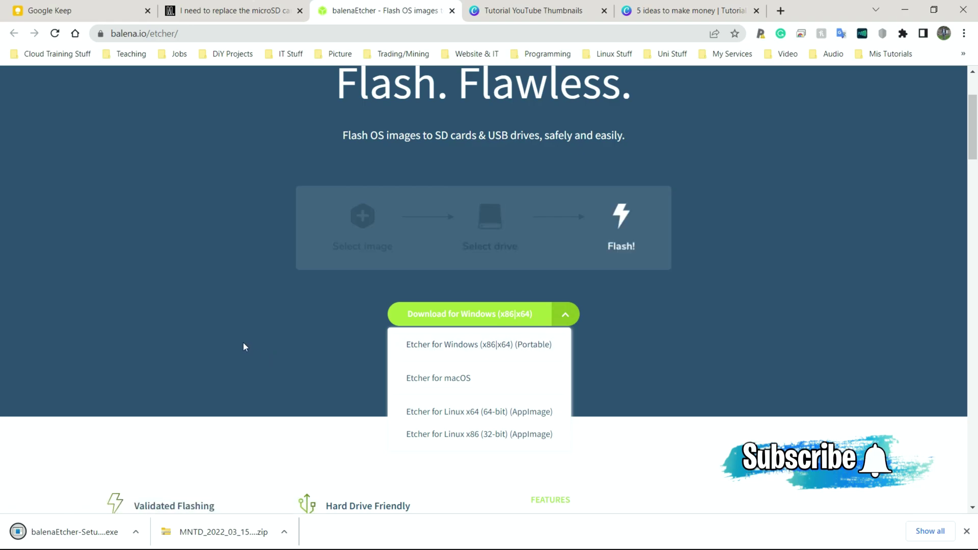
click(202, 329)
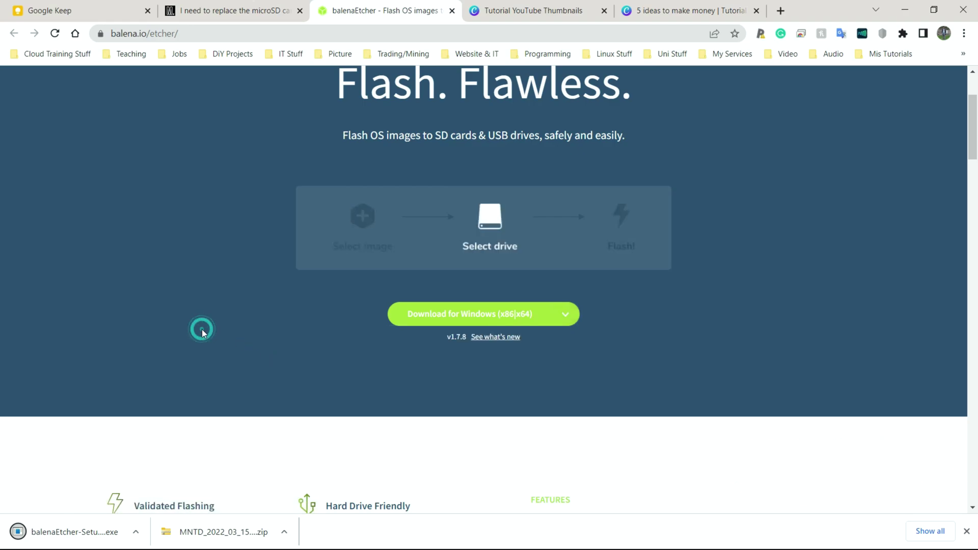
click(57, 539)
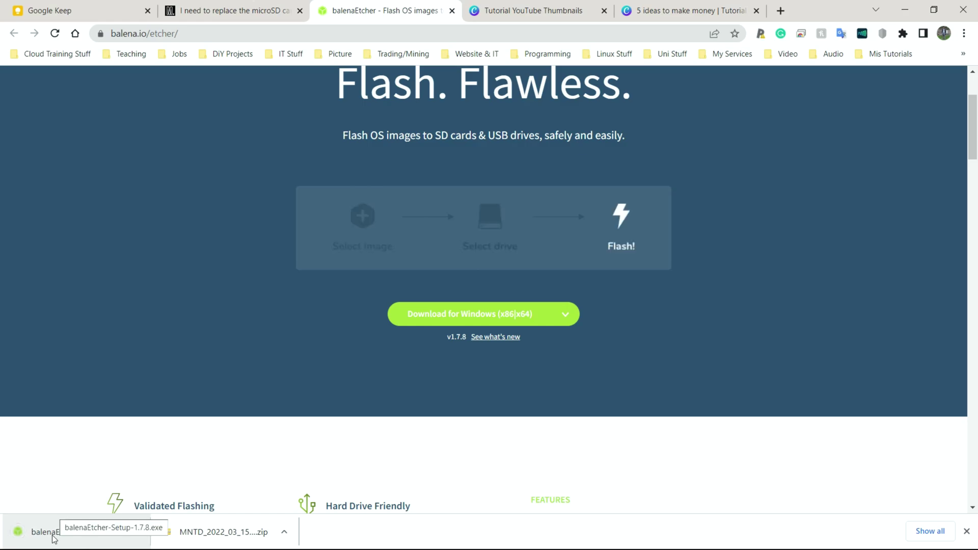
click(54, 539)
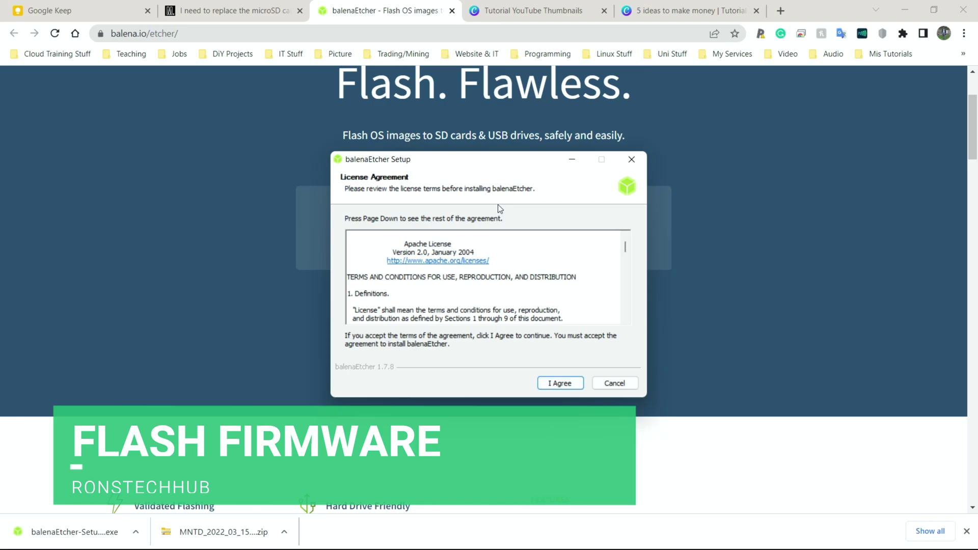
Agree to the balenaEtcher Setup licence and let the installation finish and launch Etcher
drag(468, 163, 468, 151)
click(559, 372)
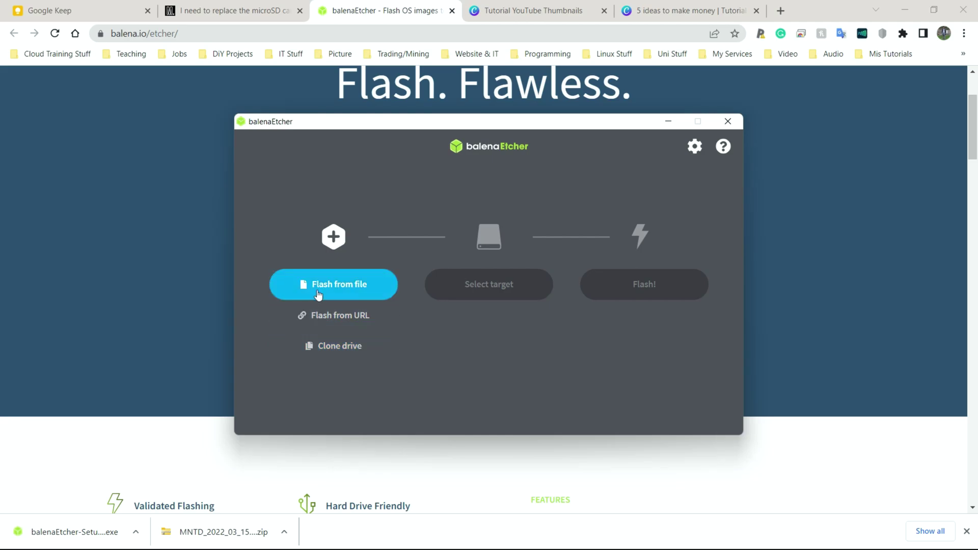
Choose MNTD_2022_03_15_0.img (1.08 GB) from Downloads as Etcher's source image
click(337, 283)
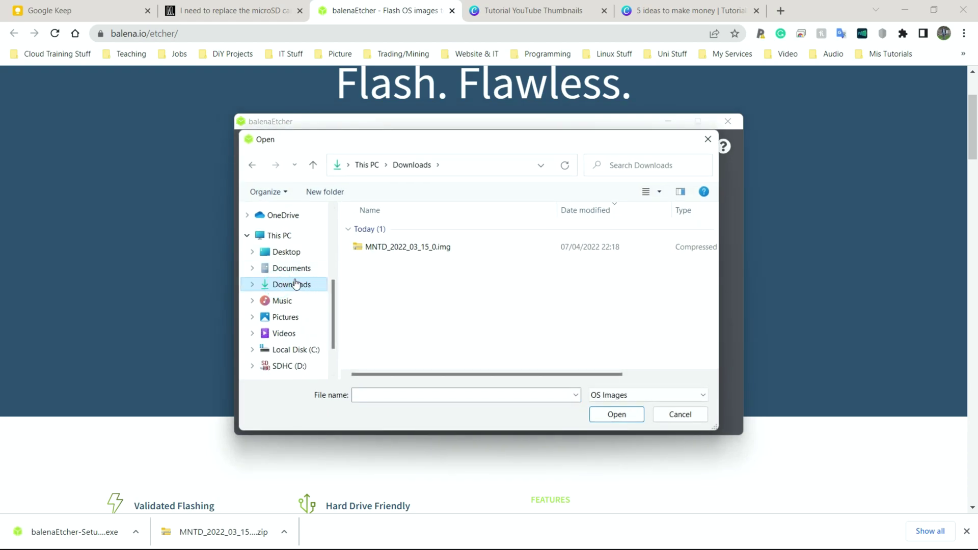
click(363, 248)
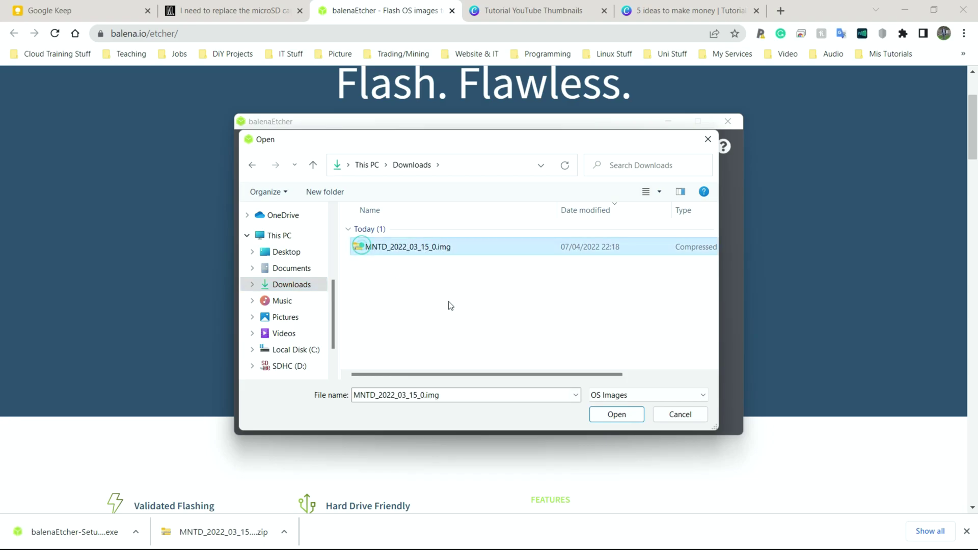
click(617, 417)
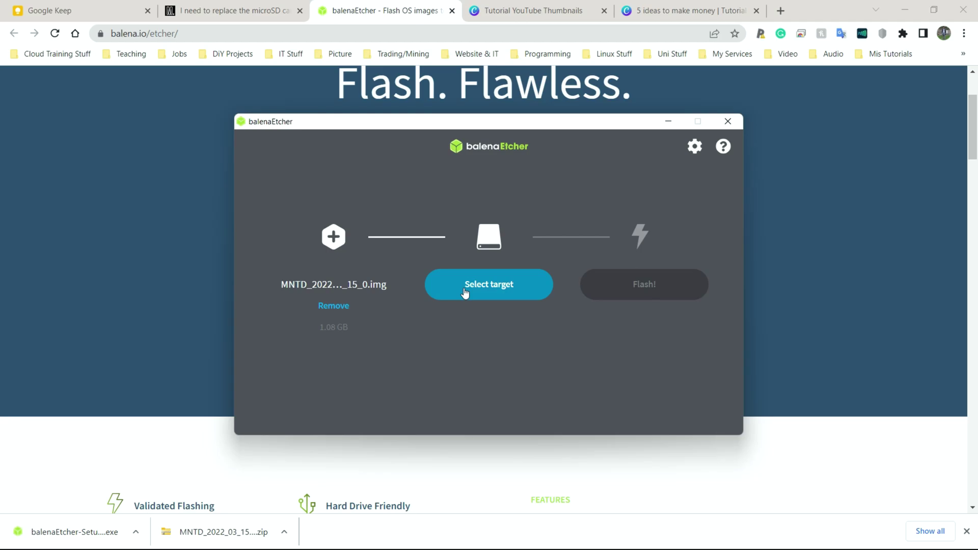
click(232, 12)
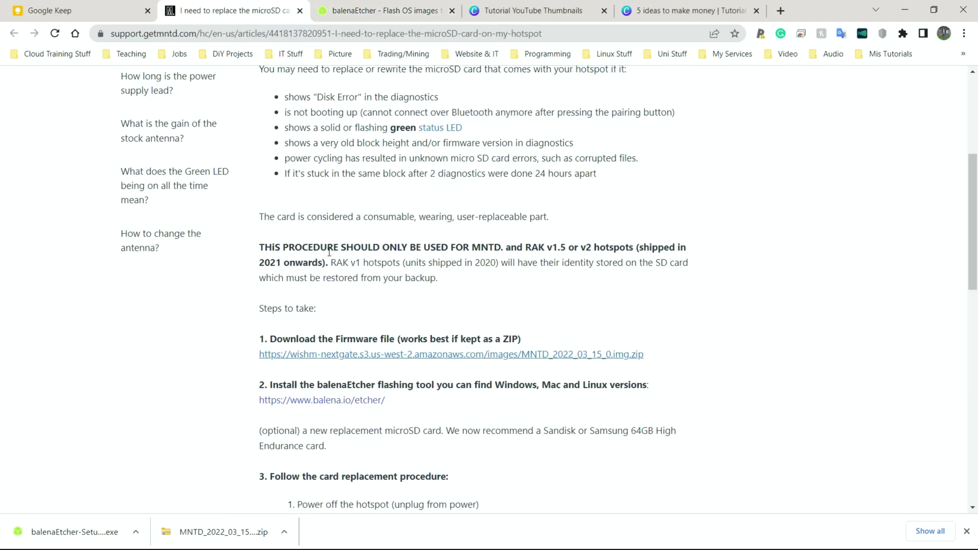
scroll(331, 255, down, 1)
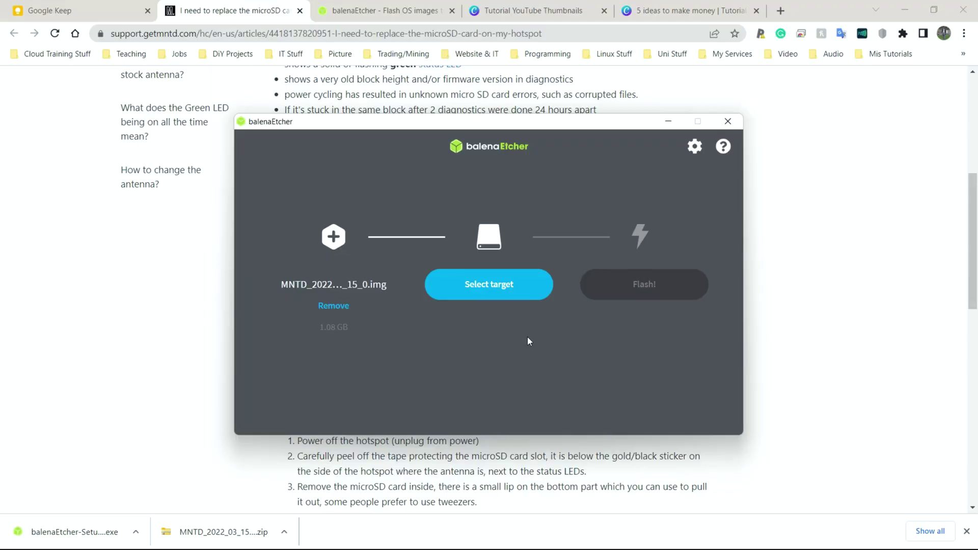
Set the 31.9 GB SDHC Card as the target drive and start flashing the MNTD image
key(alt+Tab)
click(479, 280)
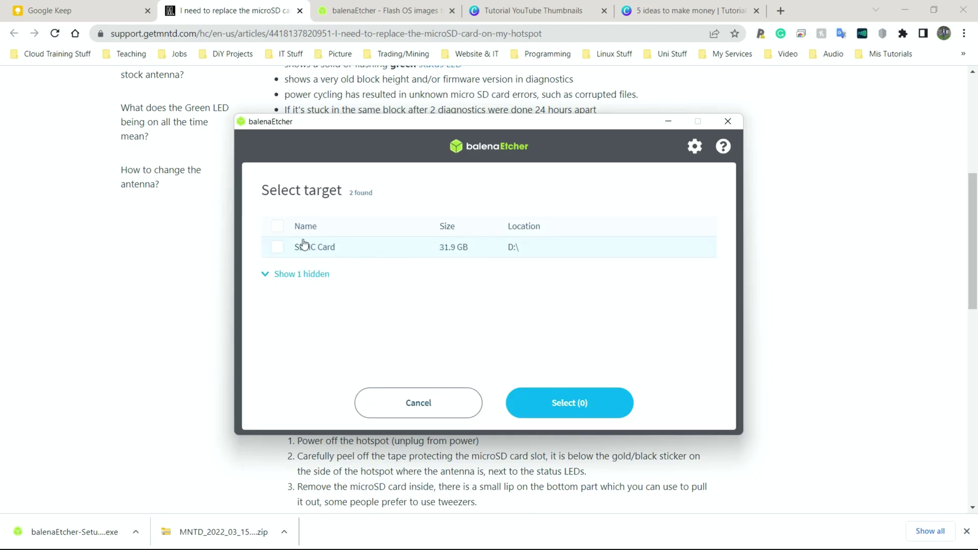
click(277, 248)
click(555, 408)
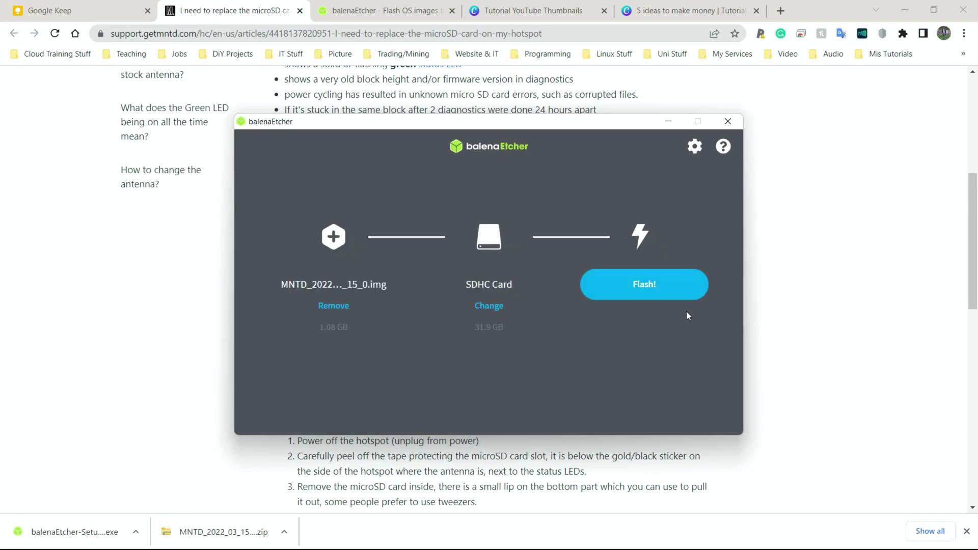
click(632, 286)
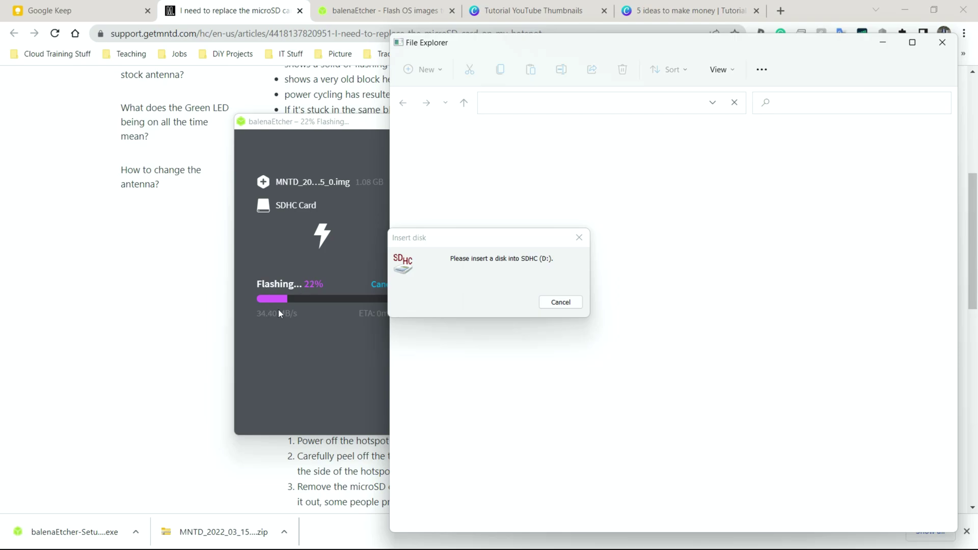
Wait for Flash Complete! on the SDHC Card, then close balenaEtcher
click(320, 350)
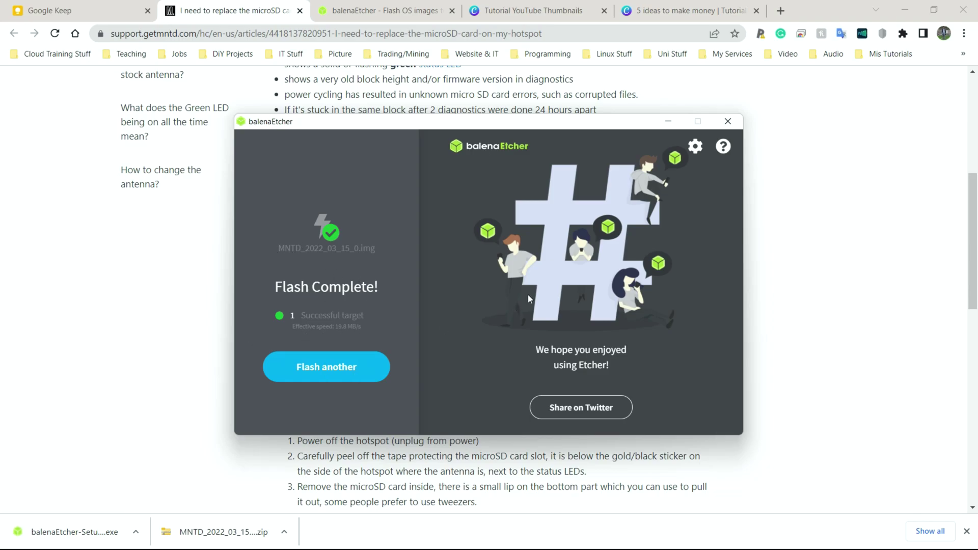
click(727, 122)
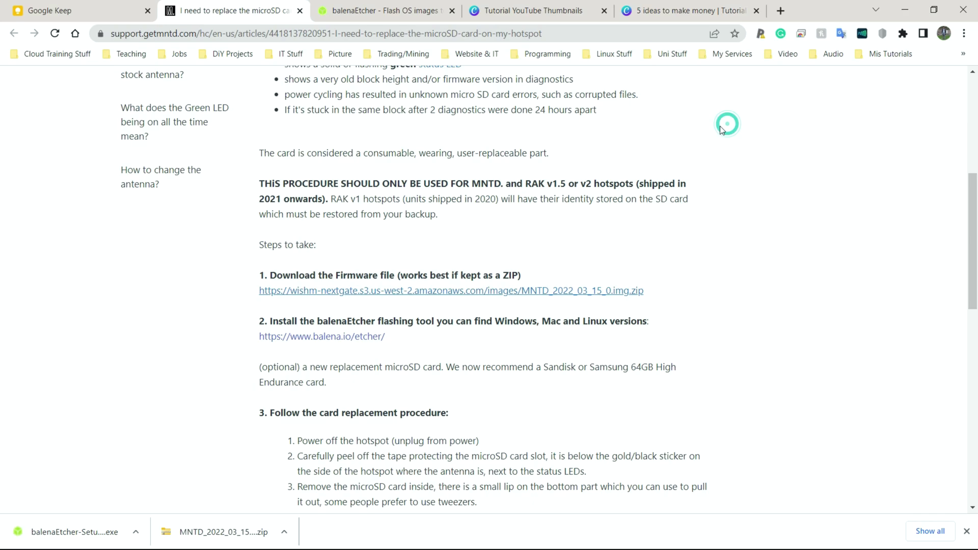
Minimize Chrome, close the Downloads and RAK Helium Miner SD Card Change windows, and dismiss the tray overflow
click(903, 10)
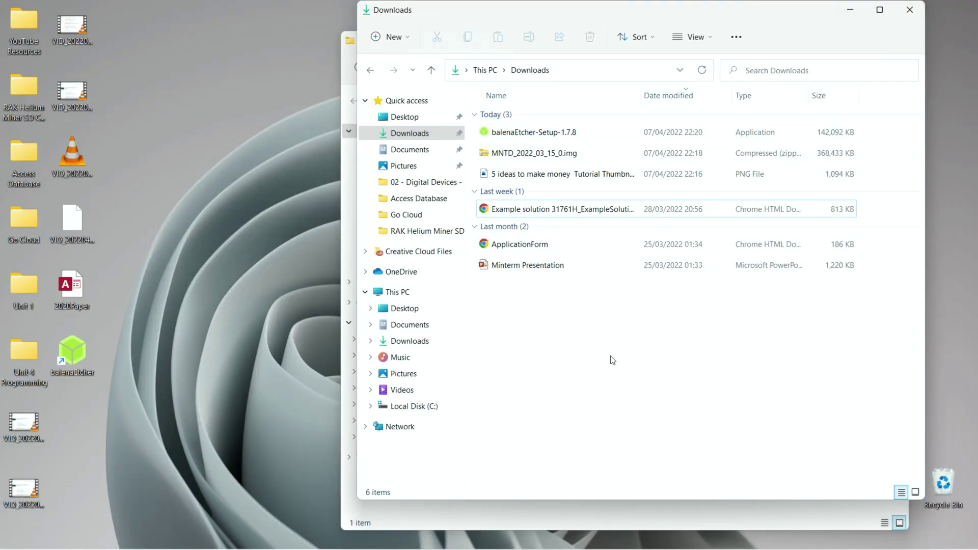
click(903, 11)
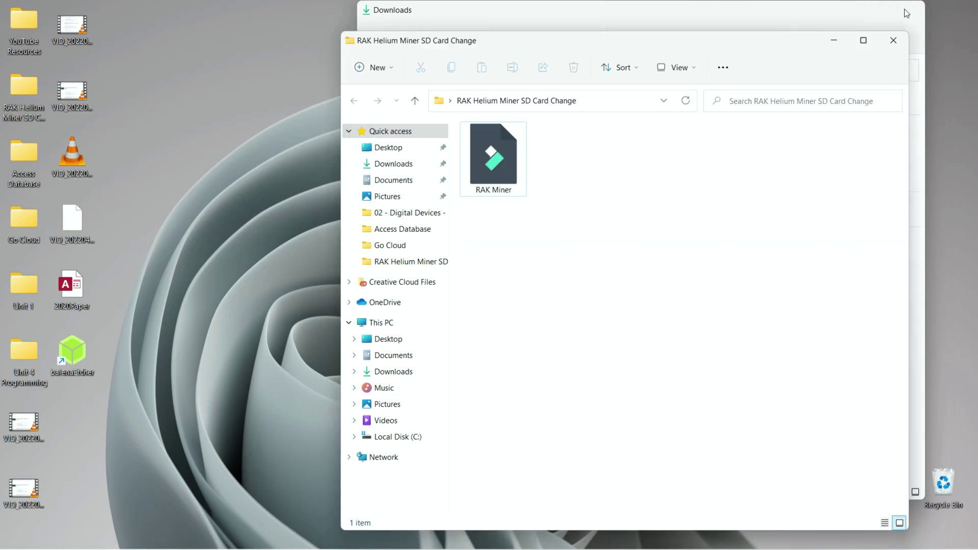
click(891, 41)
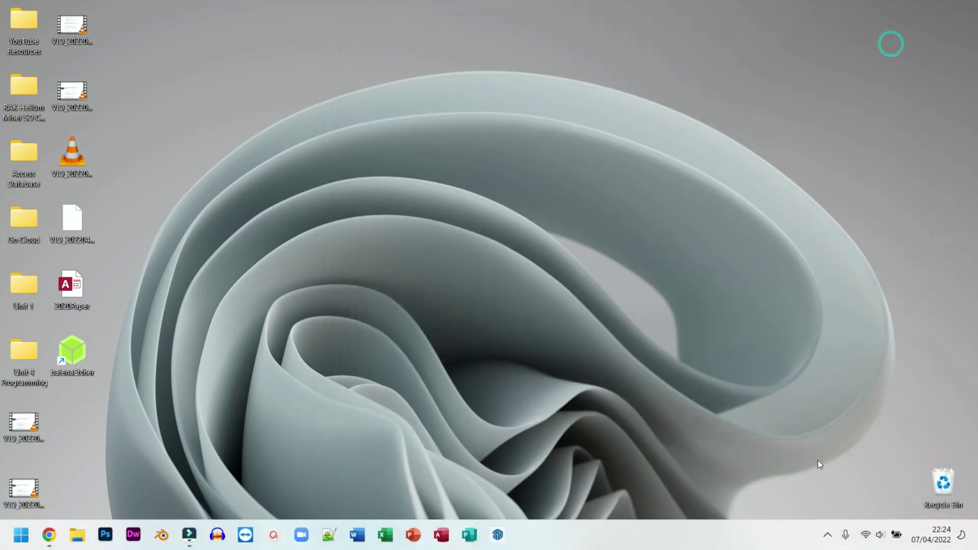
click(827, 534)
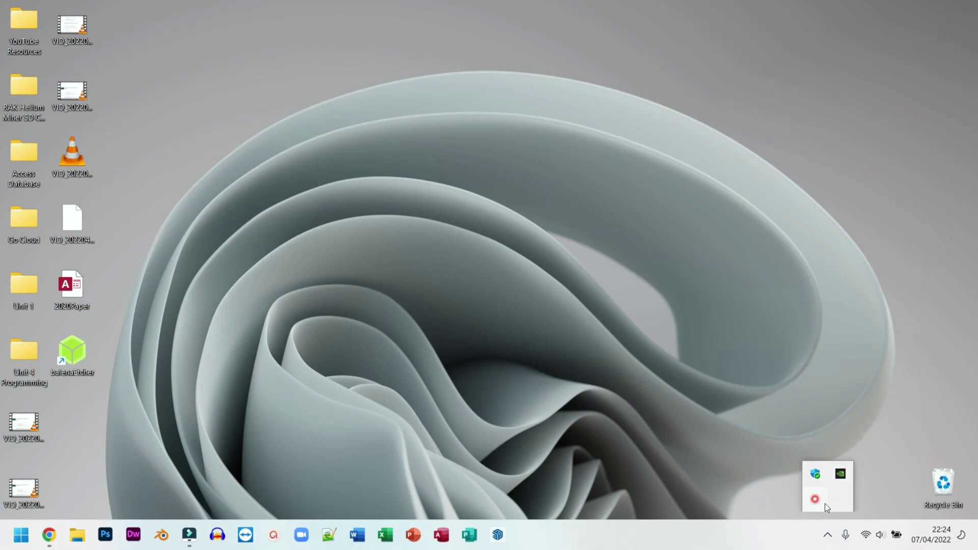
click(696, 441)
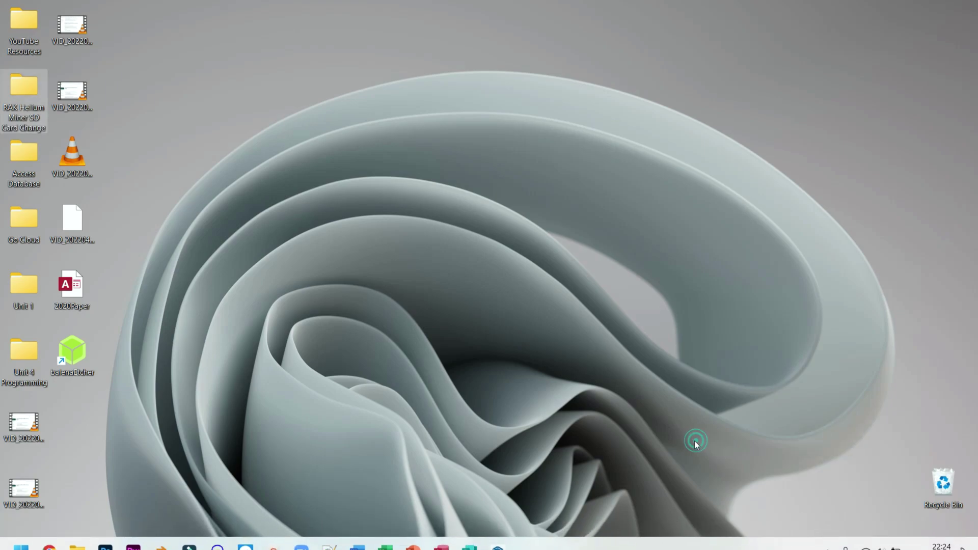